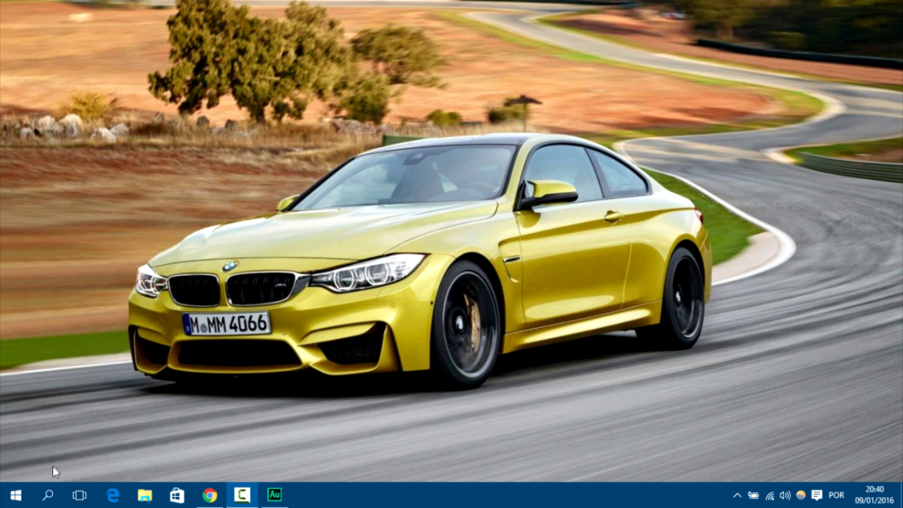
Step: Launch Command Prompt from the Windows search using 'cmd'
{"action": "left_click", "coordinate": [49, 498]}
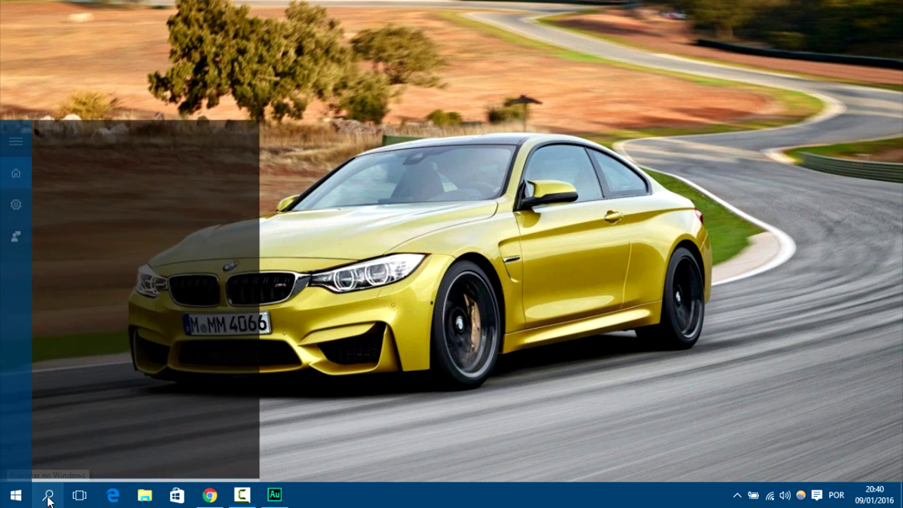
{"action": "type", "text": "cmd"}
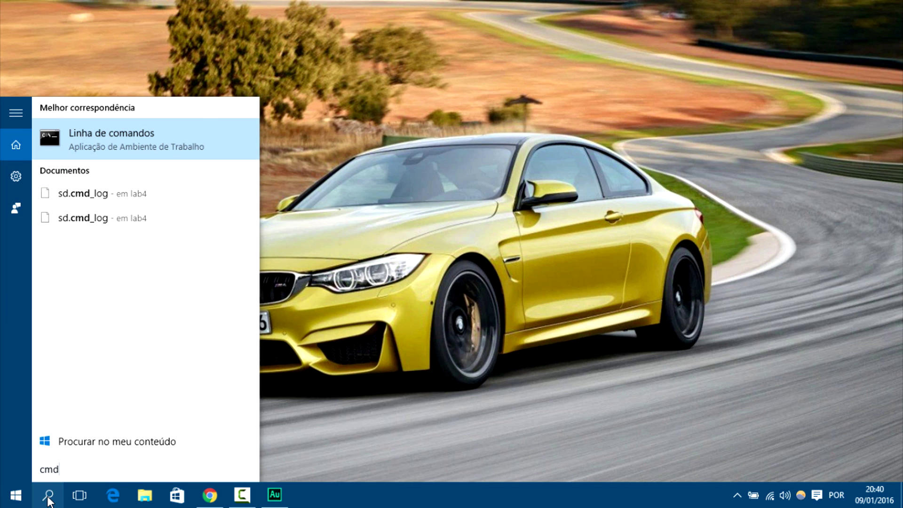
{"action": "key", "text": "Return"}
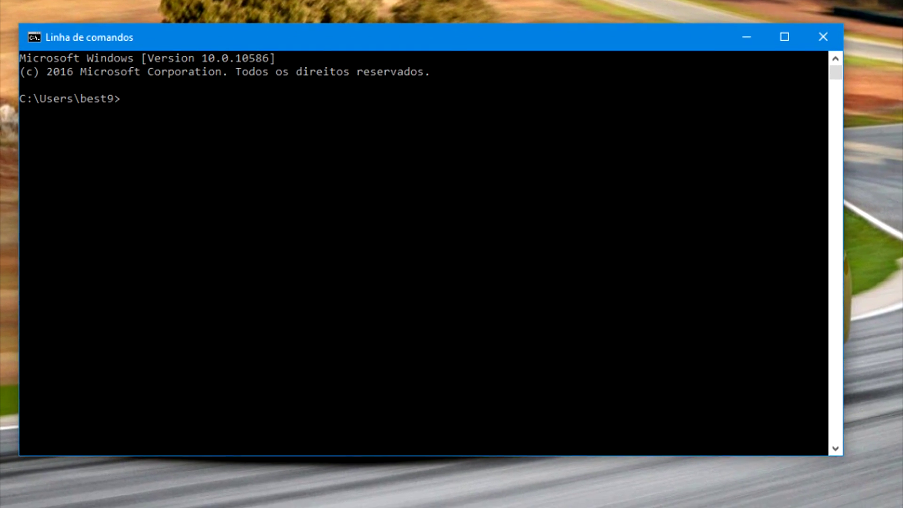
Step: Run ipconfig /all to list every adapter's full network configuration
{"action": "type", "text": "i"}
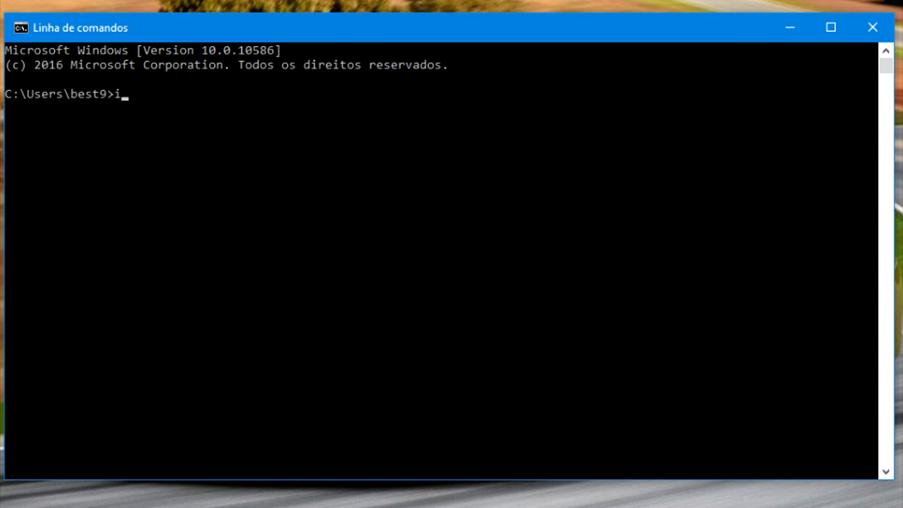
{"action": "type", "text": "pconfig /all"}
{"action": "key", "text": "Return"}
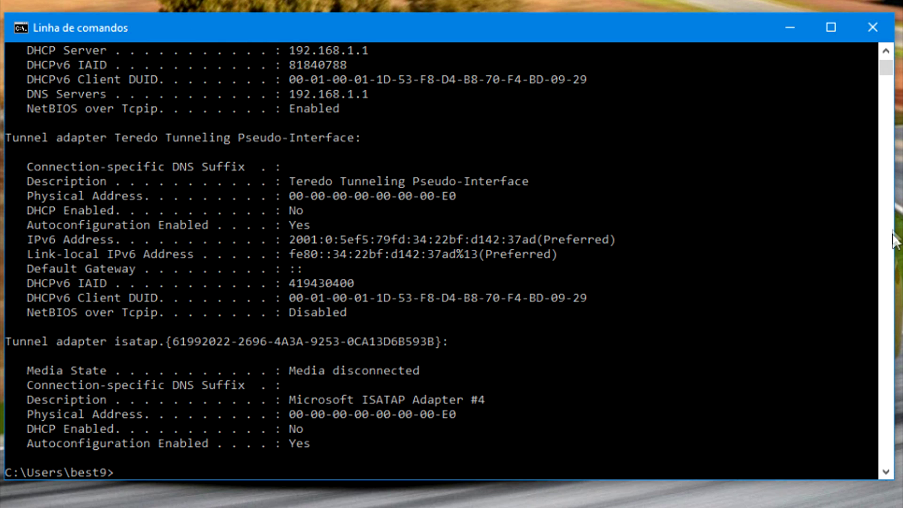
{"action": "left_click", "coordinate": [887, 52]}
Step: Scroll the ipconfig output up to the Wi-Fi adapter and select its gateway 192.168.1.1
{"action": "left_click", "coordinate": [887, 52]}
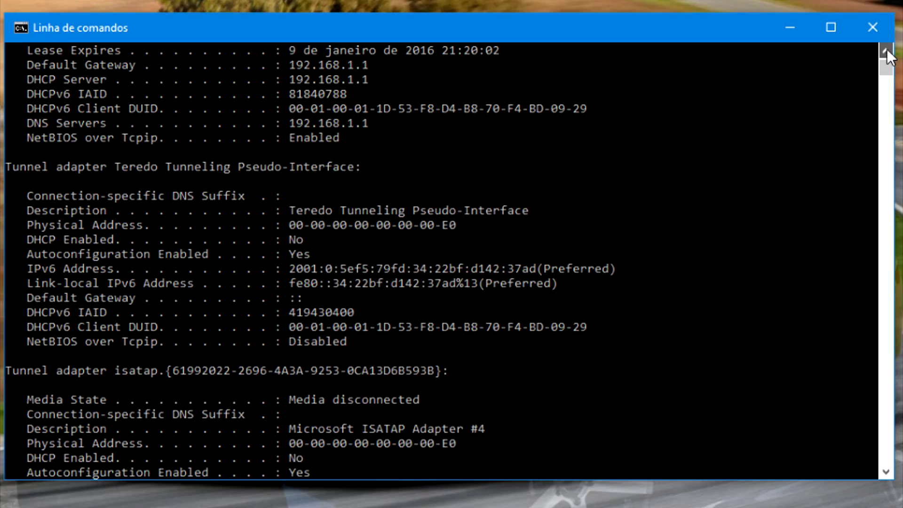
{"action": "left_click", "coordinate": [887, 52]}
{"action": "left_click", "coordinate": [888, 51]}
{"action": "left_click", "coordinate": [888, 52]}
{"action": "left_click", "coordinate": [887, 52]}
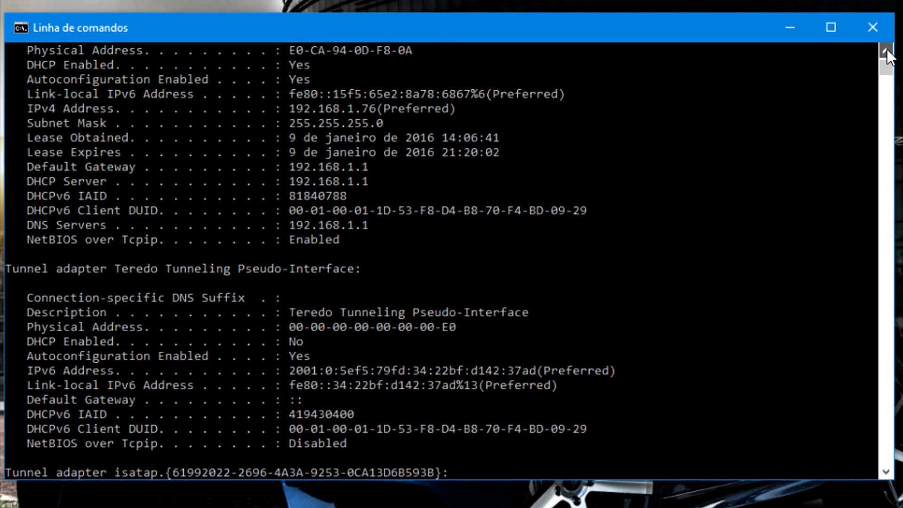
{"action": "left_click", "coordinate": [888, 52]}
{"action": "left_click", "coordinate": [888, 52]}
{"action": "left_click", "coordinate": [888, 52]}
{"action": "left_click", "coordinate": [887, 52]}
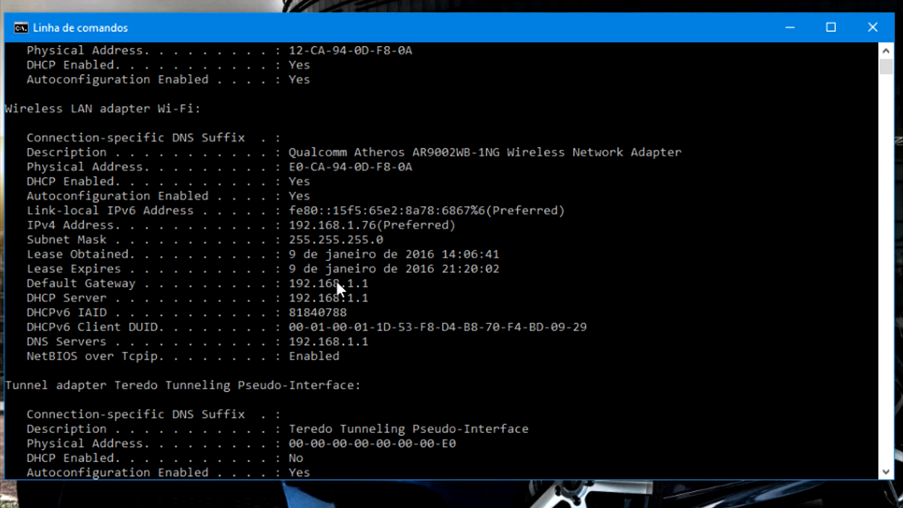
{"action": "left_click_drag", "start_coordinate": [367, 283], "coordinate": [320, 283]}
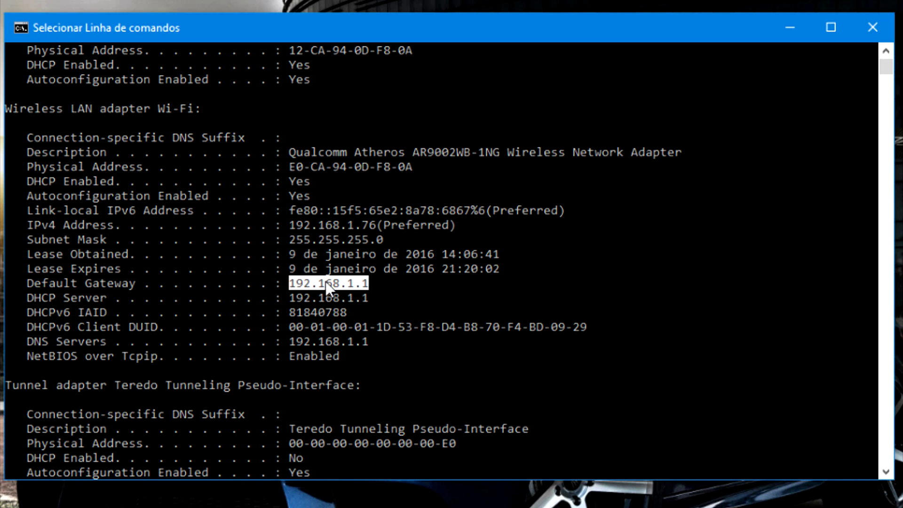
Step: Select and copy the Wi-Fi adapter's physical address E0-CA-94-0D-F8-0A
{"action": "left_click", "coordinate": [387, 283]}
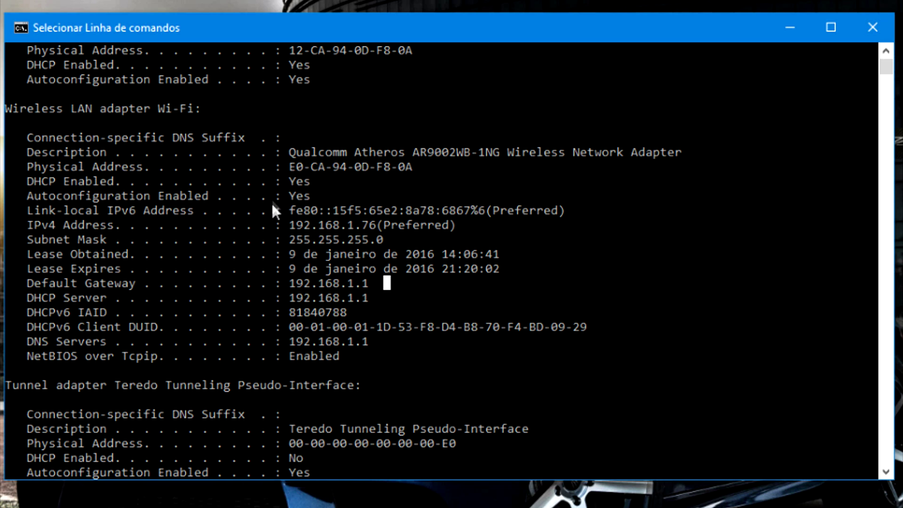
{"action": "left_click", "coordinate": [293, 166]}
{"action": "left_click_drag", "start_coordinate": [375, 164], "coordinate": [406, 168]}
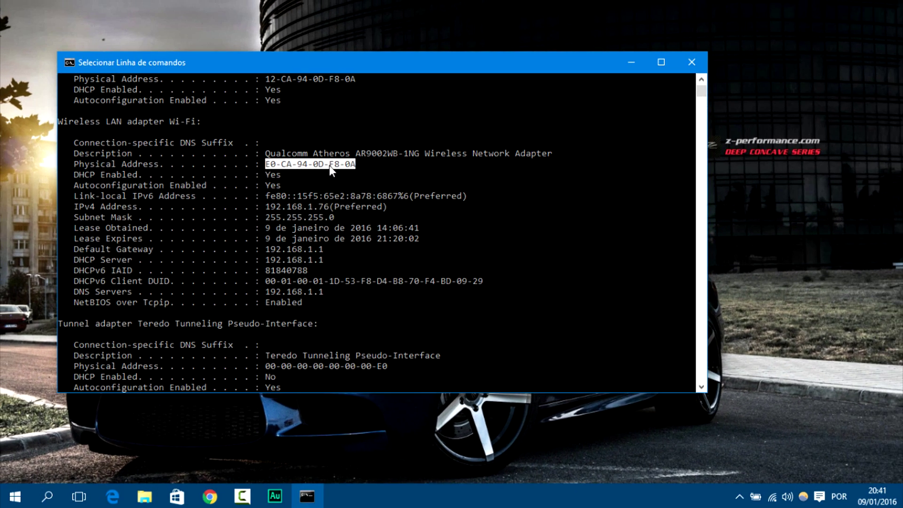
{"action": "right_click", "coordinate": [357, 165]}
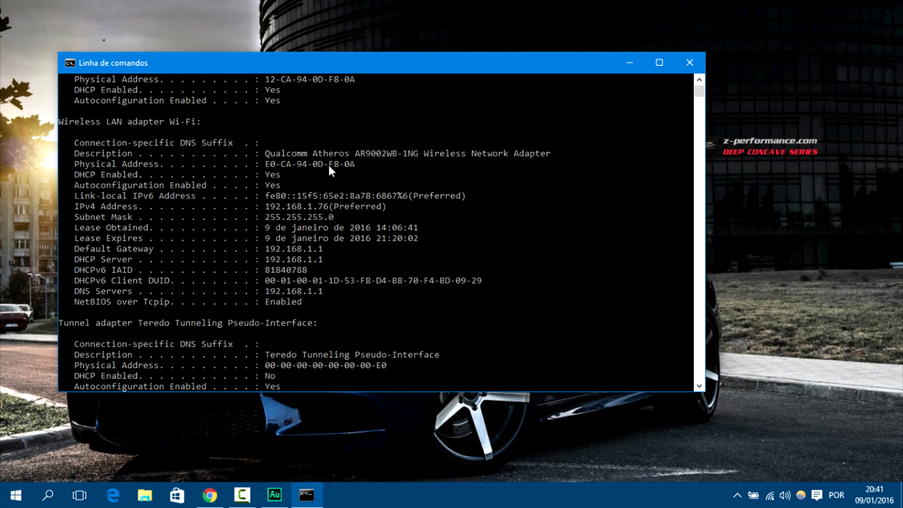
Step: Bring up the Huawei login page at 192.168.1.1 in Chrome and focus the Conta field
{"action": "left_click", "coordinate": [207, 498]}
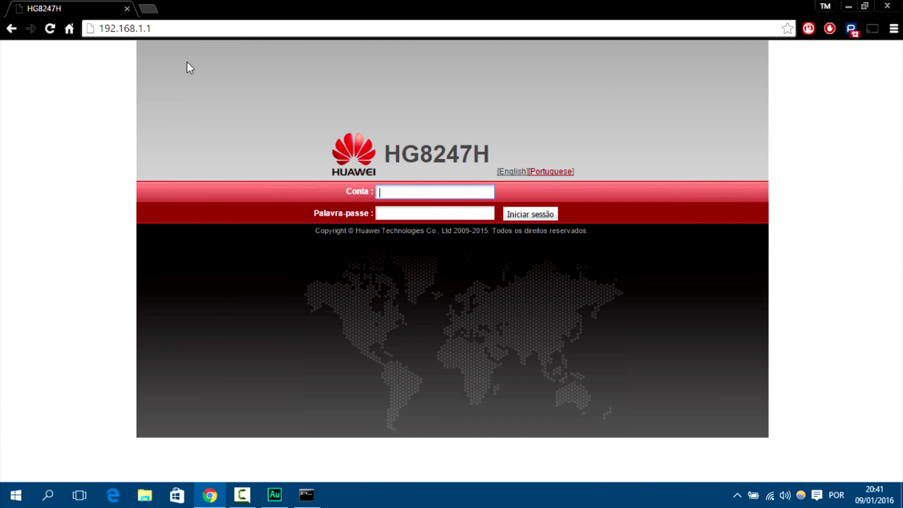
{"action": "left_click", "coordinate": [163, 27]}
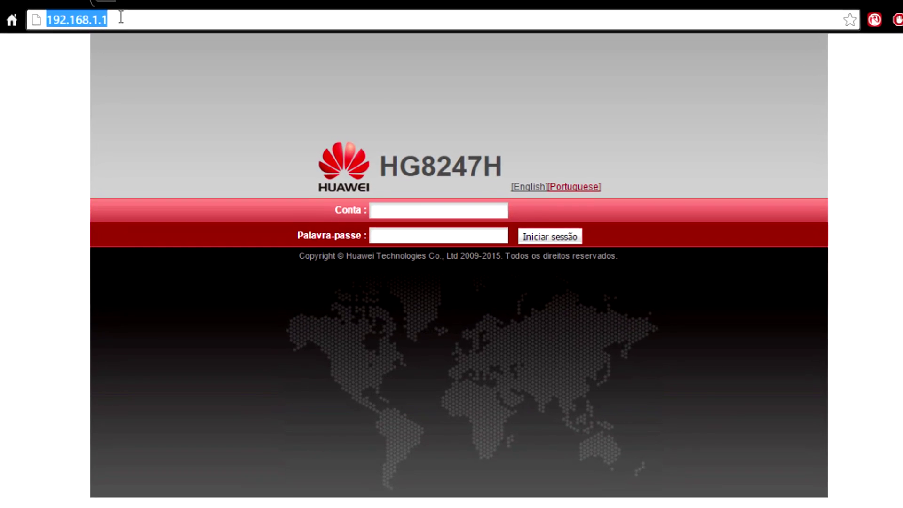
{"action": "left_click", "coordinate": [122, 18]}
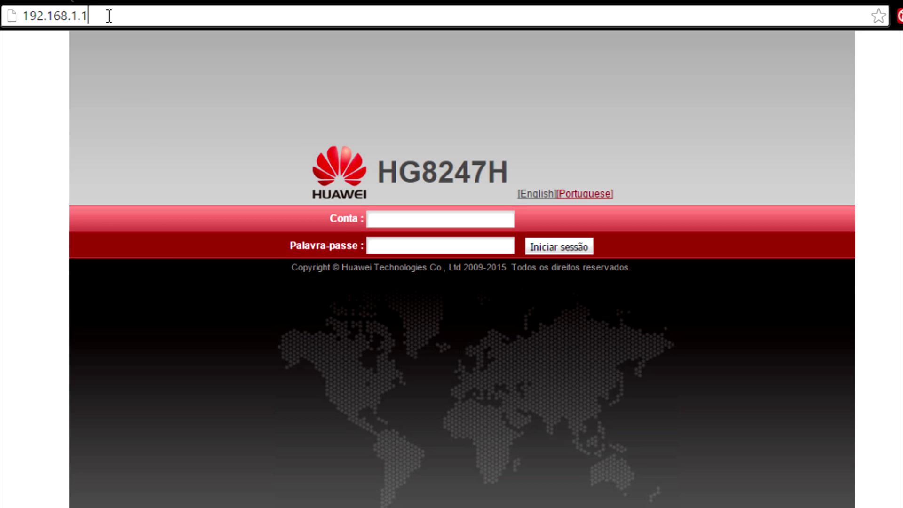
{"action": "key", "text": "Return"}
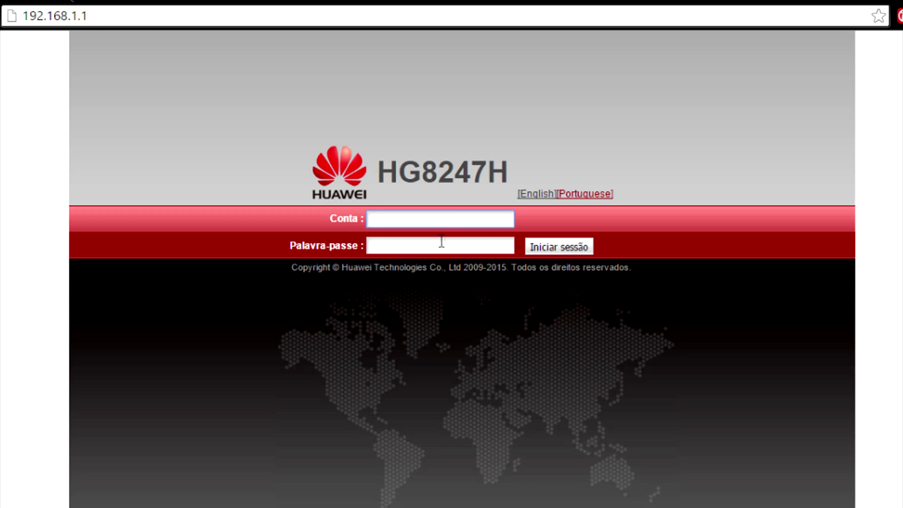
{"action": "left_click_drag", "start_coordinate": [382, 175], "coordinate": [520, 172]}
{"action": "left_click", "coordinate": [518, 172]}
{"action": "left_click", "coordinate": [421, 216]}
Step: Switch the router login page to English
{"action": "left_click", "coordinate": [534, 197]}
{"action": "left_click", "coordinate": [458, 216]}
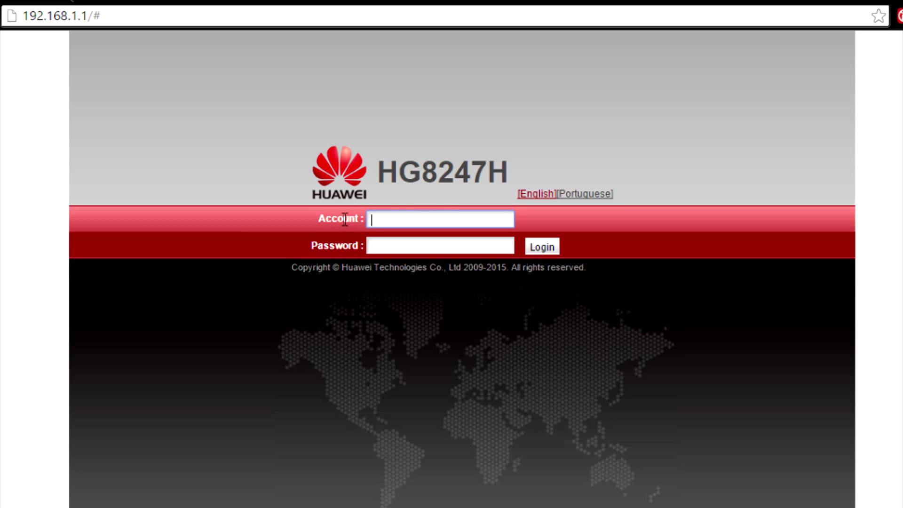
{"action": "left_click", "coordinate": [387, 242]}
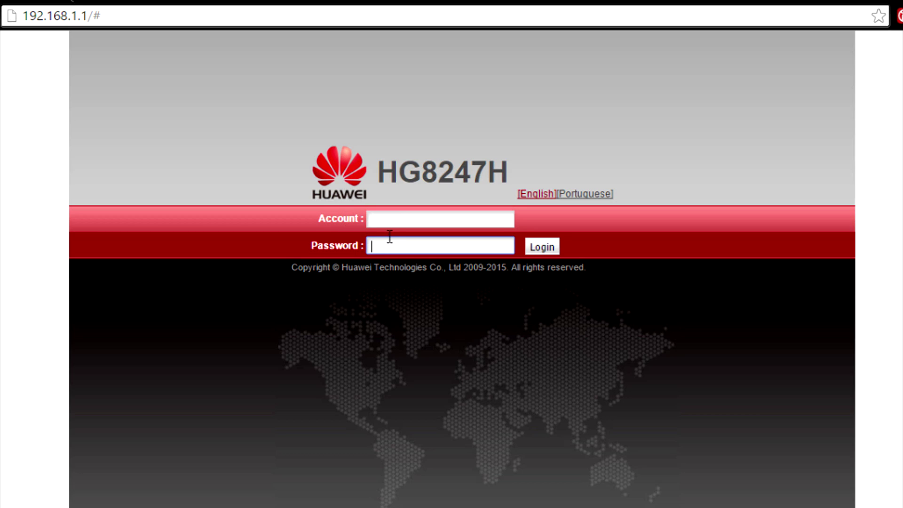
{"action": "left_click", "coordinate": [401, 218]}
Step: Search Google for the HG8247H model name, extending the query with 'username passowrd'
{"action": "left_click_drag", "start_coordinate": [375, 170], "coordinate": [509, 171]}
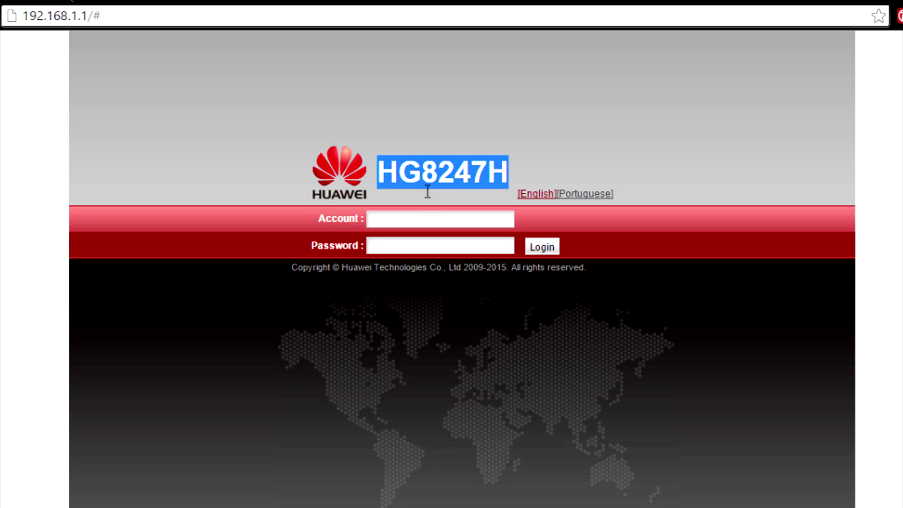
{"action": "right_click", "coordinate": [444, 175]}
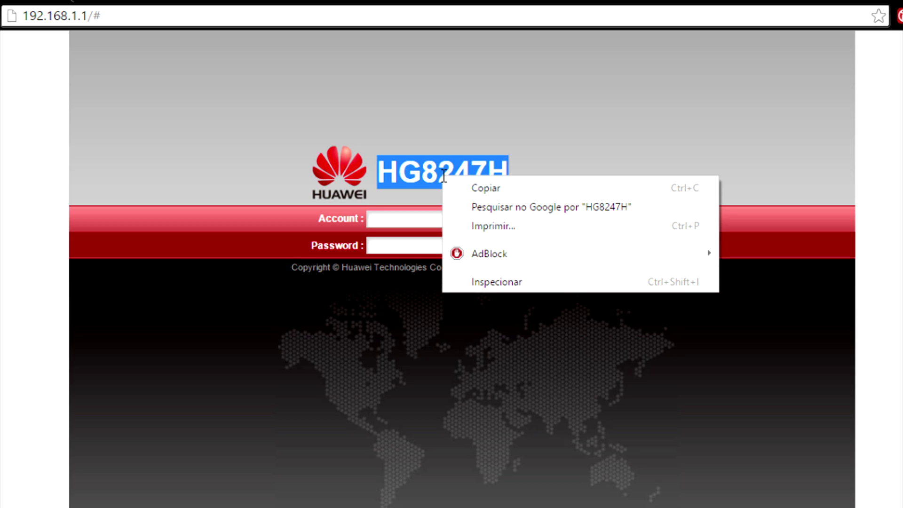
{"action": "left_click", "coordinate": [470, 205]}
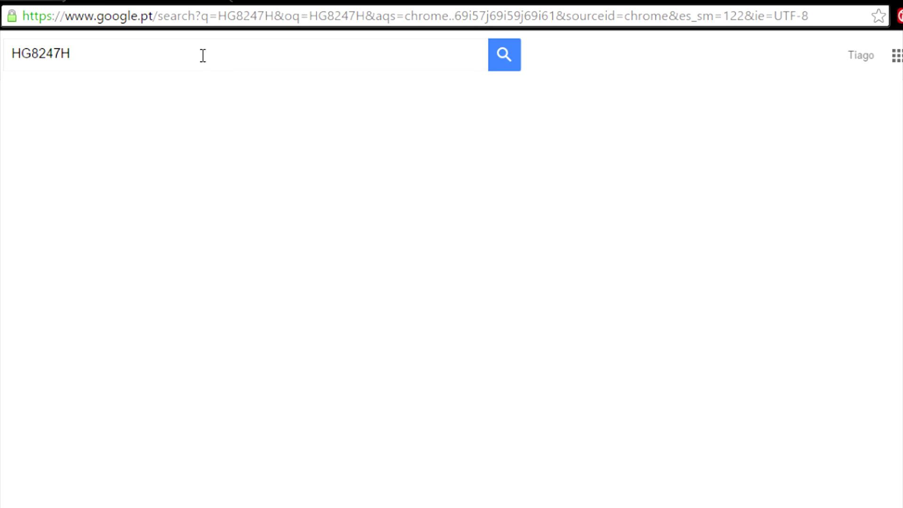
{"action": "type", "text": "usern"}
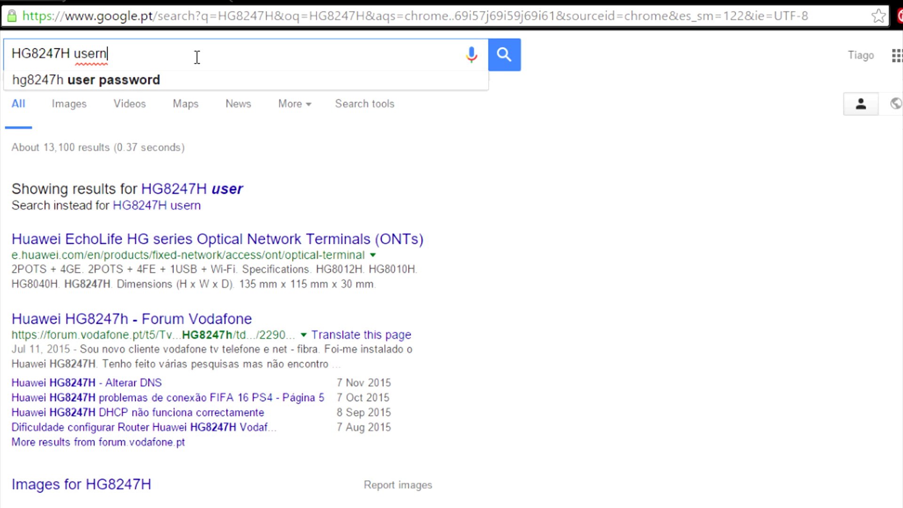
{"action": "type", "text": "ame passowrd"}
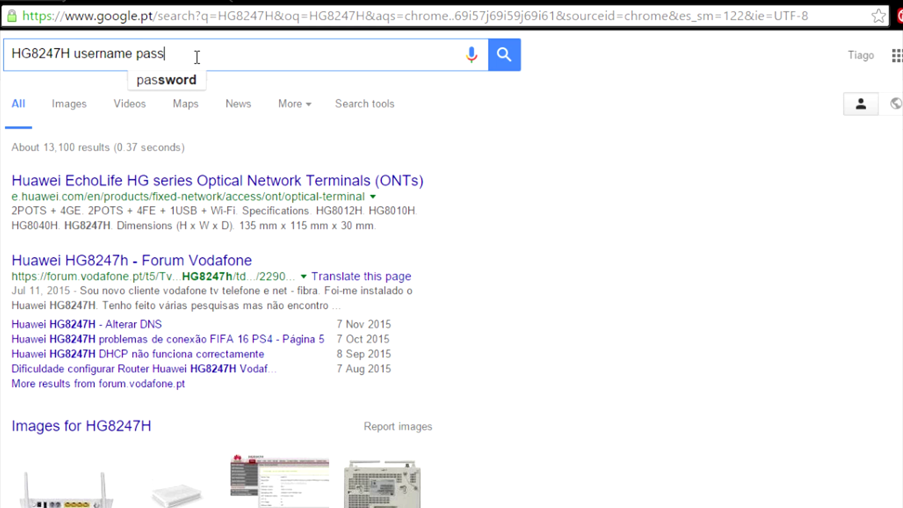
Step: Search the corrected 'hg8247h username password' query, then return to the login form's account field
{"action": "left_click", "coordinate": [203, 78]}
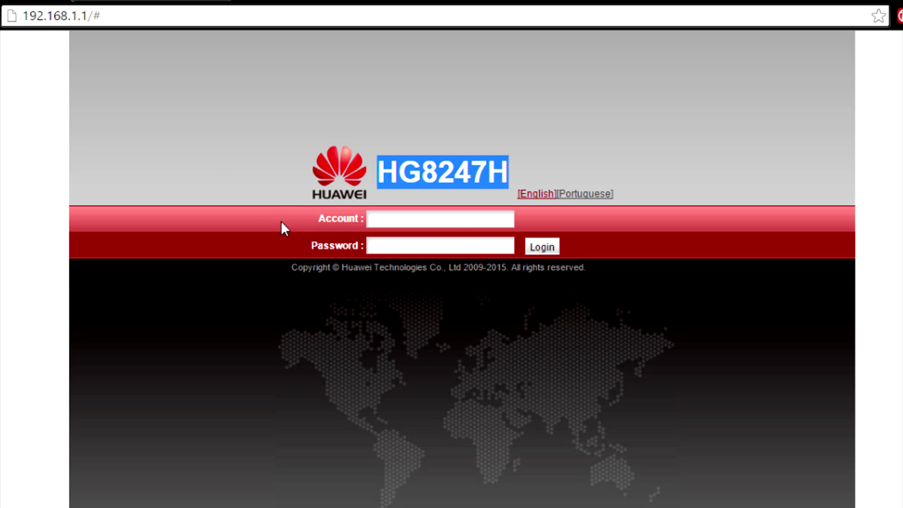
{"action": "left_click", "coordinate": [459, 222]}
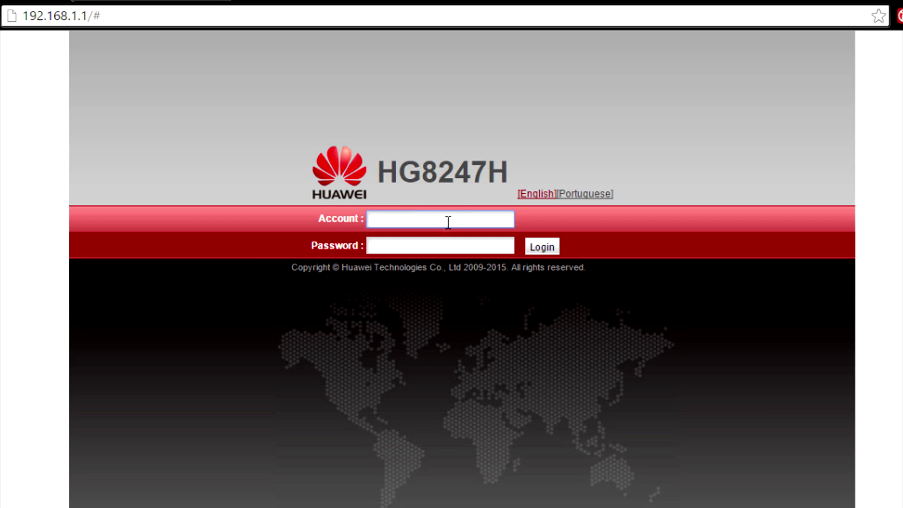
Step: Enter the router's default account name and password in the login form
{"action": "type", "text": "odafone"}
{"action": "key", "text": "Tab"}
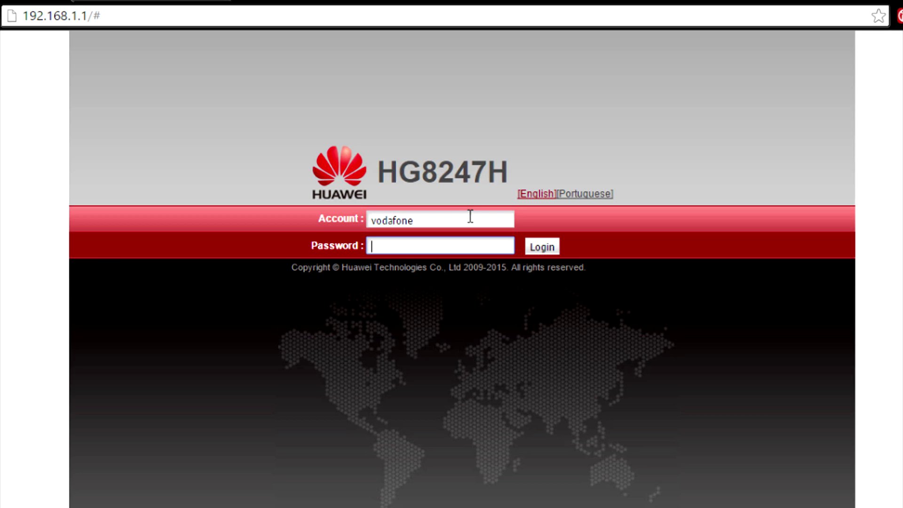
{"action": "type", "text": "•••••••"}
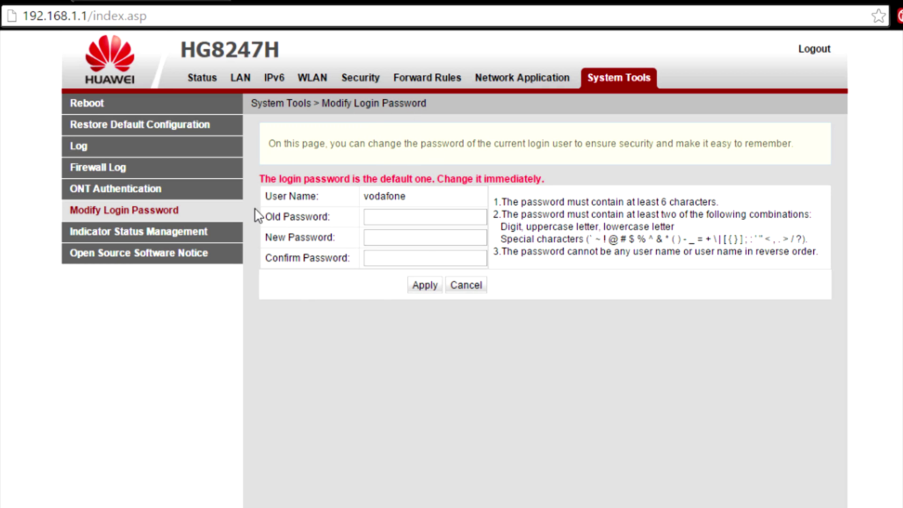
Step: Enable the MAC filter in Whitelist mode under Security > MAC Filter Configuration
{"action": "left_click", "coordinate": [315, 81]}
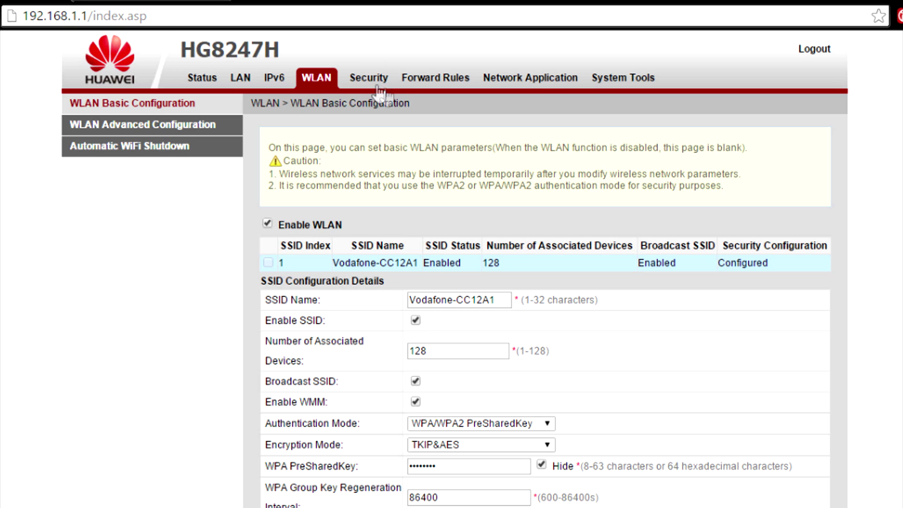
{"action": "left_click", "coordinate": [374, 86]}
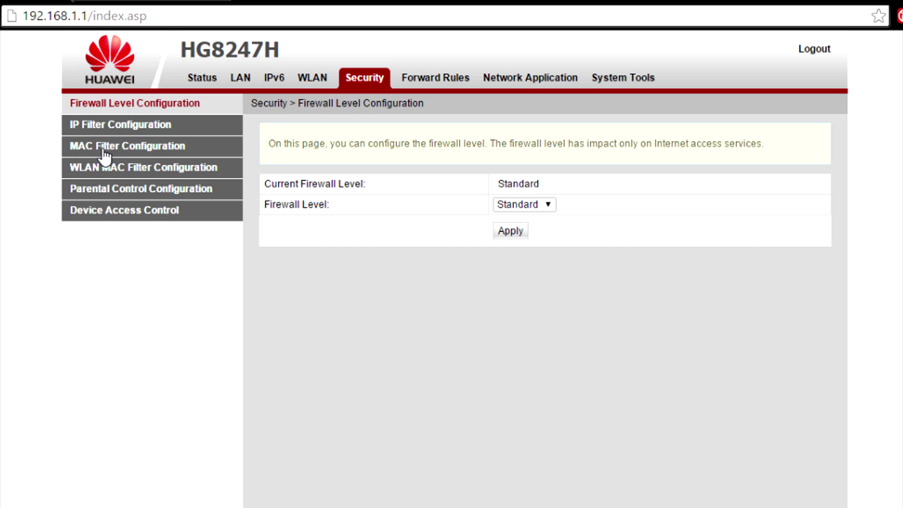
{"action": "left_click", "coordinate": [118, 150]}
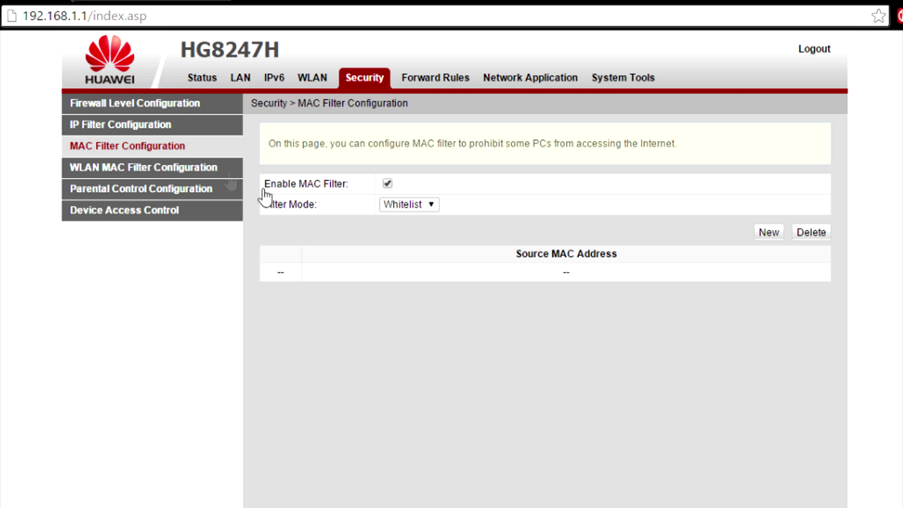
{"action": "left_click", "coordinate": [387, 185]}
{"action": "left_click", "coordinate": [407, 206]}
{"action": "left_click", "coordinate": [418, 236]}
Step: Start a new whitelist entry and copy the Wi-Fi physical address from the ipconfig window
{"action": "left_click", "coordinate": [769, 233]}
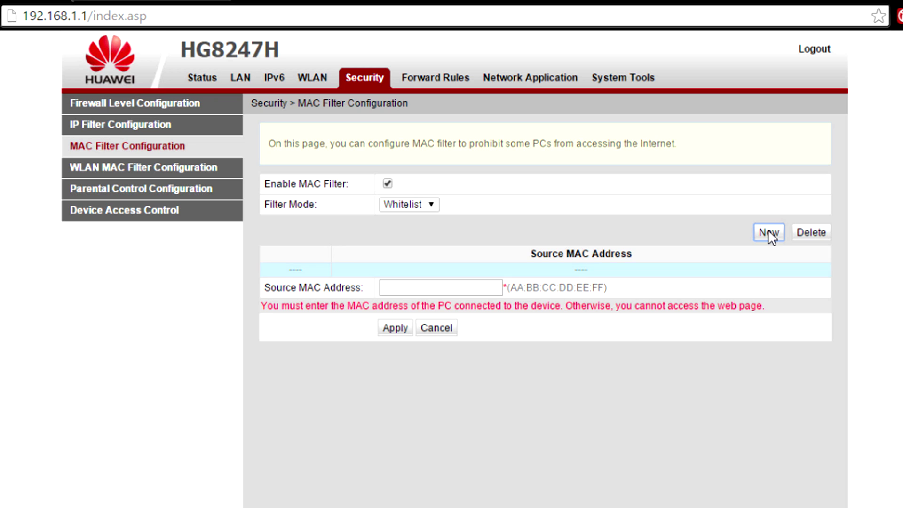
{"action": "left_click", "coordinate": [394, 288]}
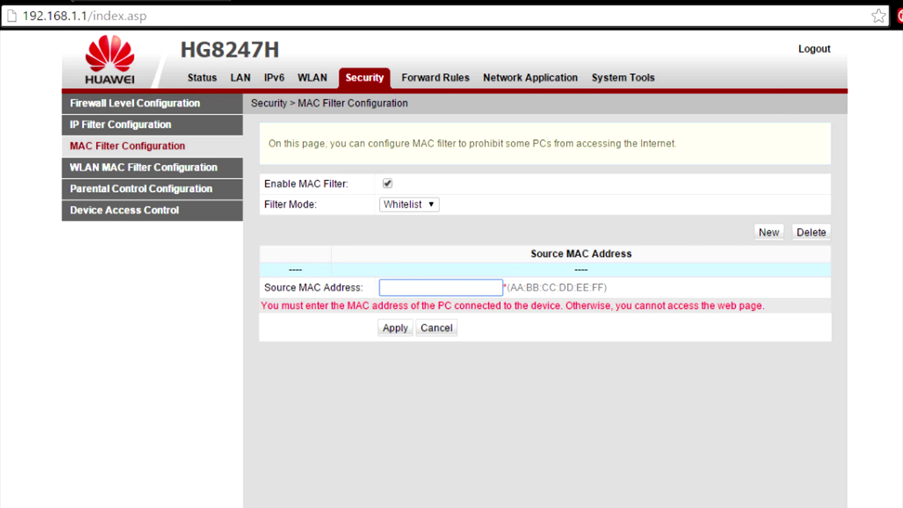
{"action": "key", "text": "alt+Tab"}
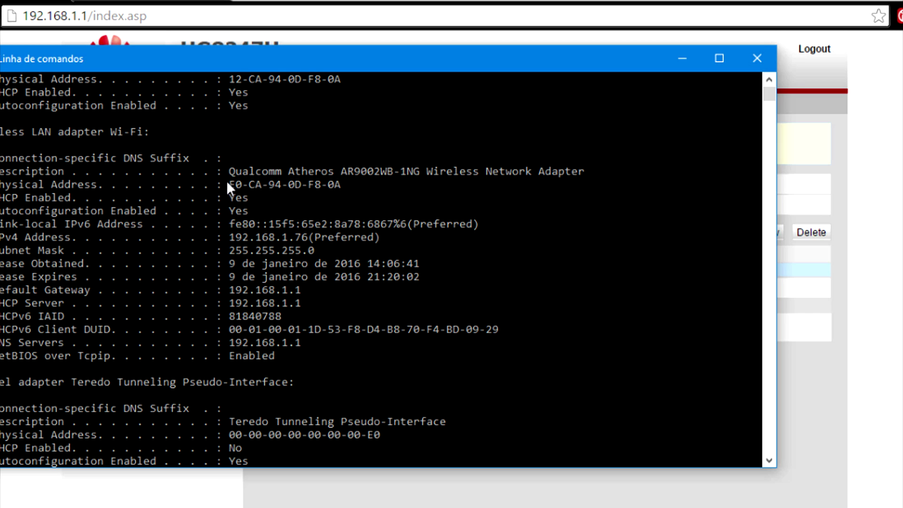
{"action": "left_click_drag", "start_coordinate": [227, 183], "coordinate": [348, 185]}
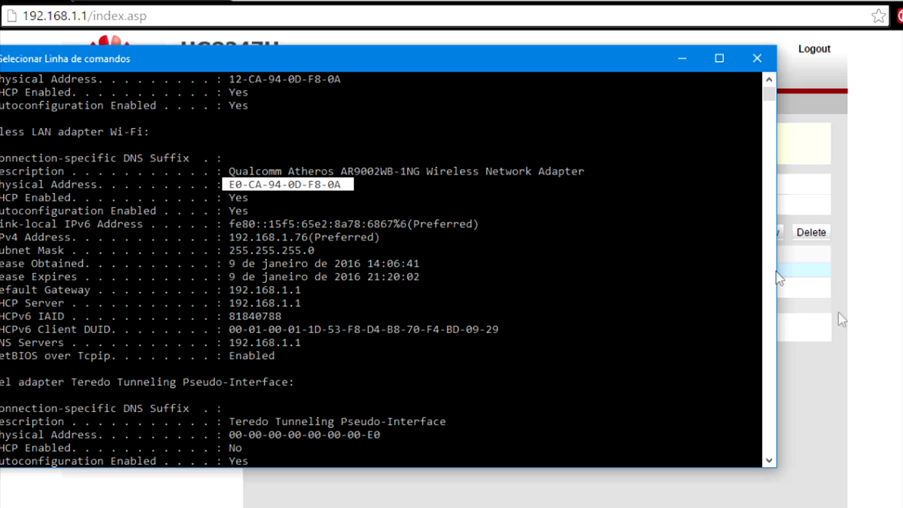
{"action": "key", "text": "alt+Tab"}
Step: Paste the MAC address into Source MAC Address, apply it, and go to Forward Rules
{"action": "left_click", "coordinate": [440, 286]}
{"action": "key", "text": "ctrl+v"}
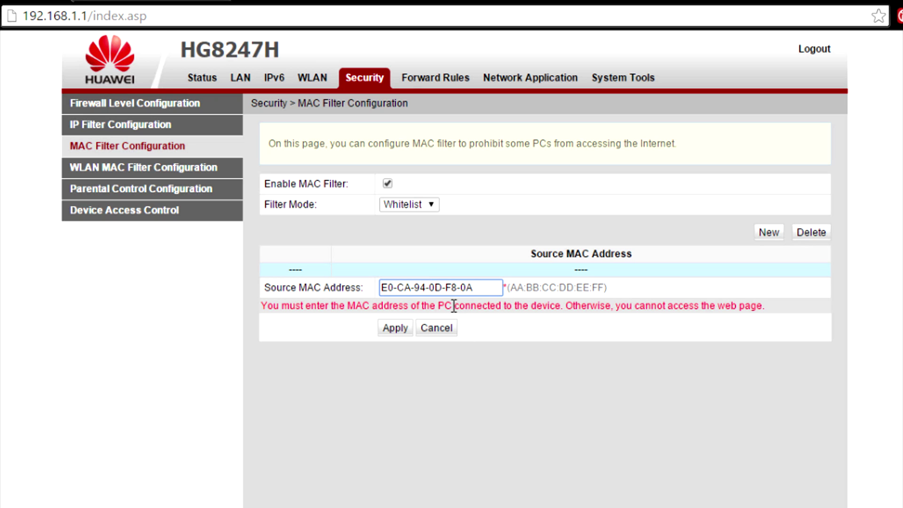
{"action": "left_click", "coordinate": [398, 331]}
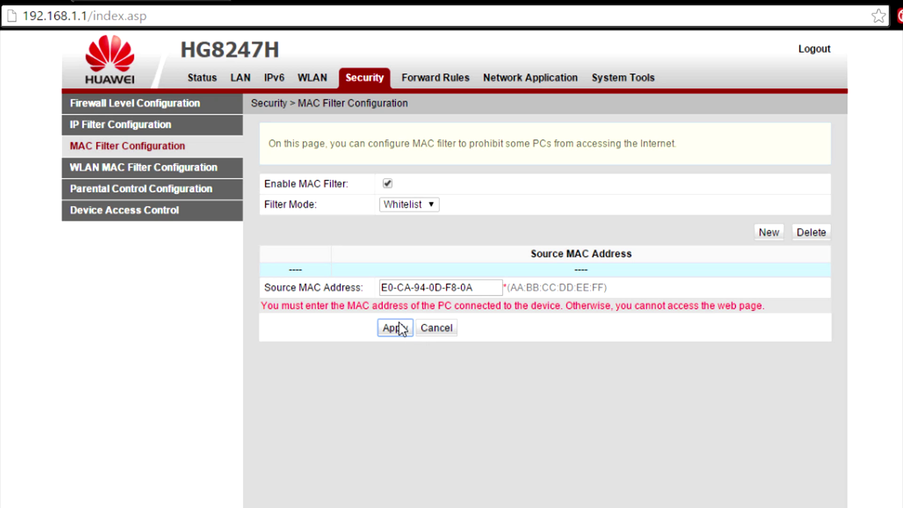
{"action": "left_click", "coordinate": [418, 85]}
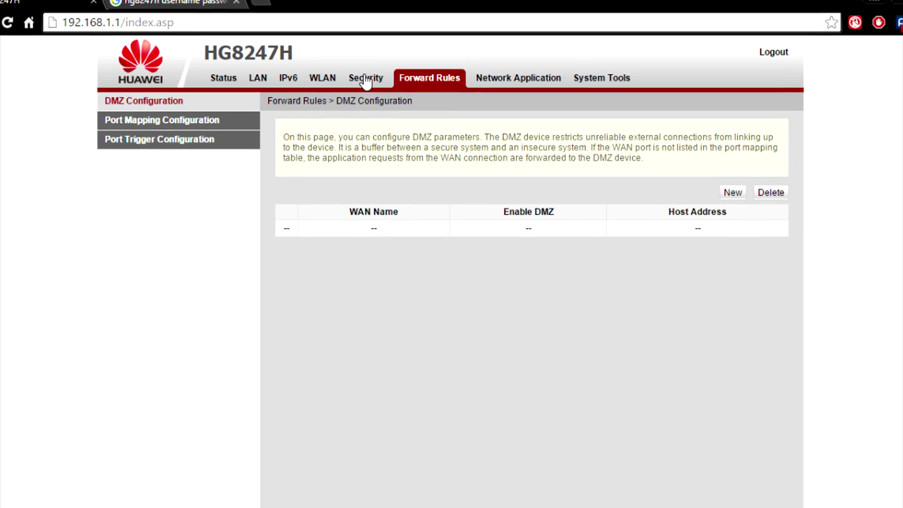
Step: Return to the MAC Filter page and bring the ipconfig Command Prompt back to the front
{"action": "left_click", "coordinate": [366, 80]}
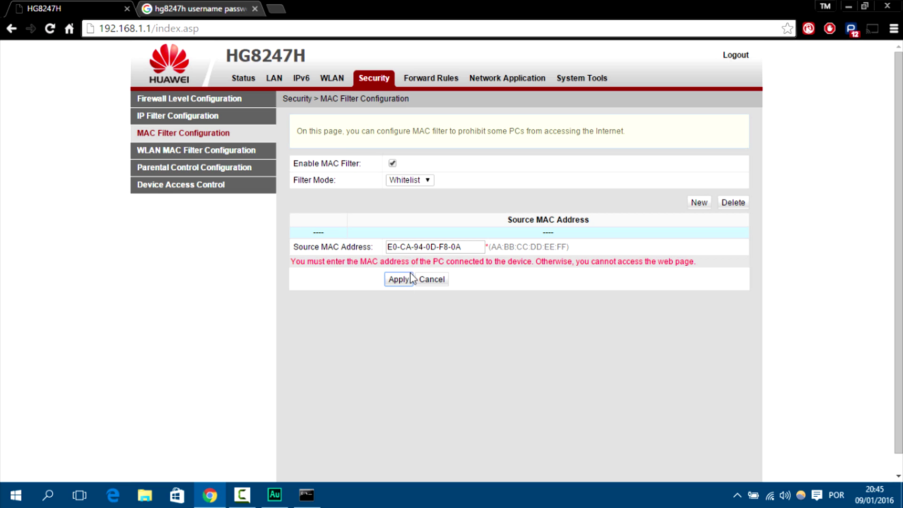
{"action": "left_click", "coordinate": [306, 494]}
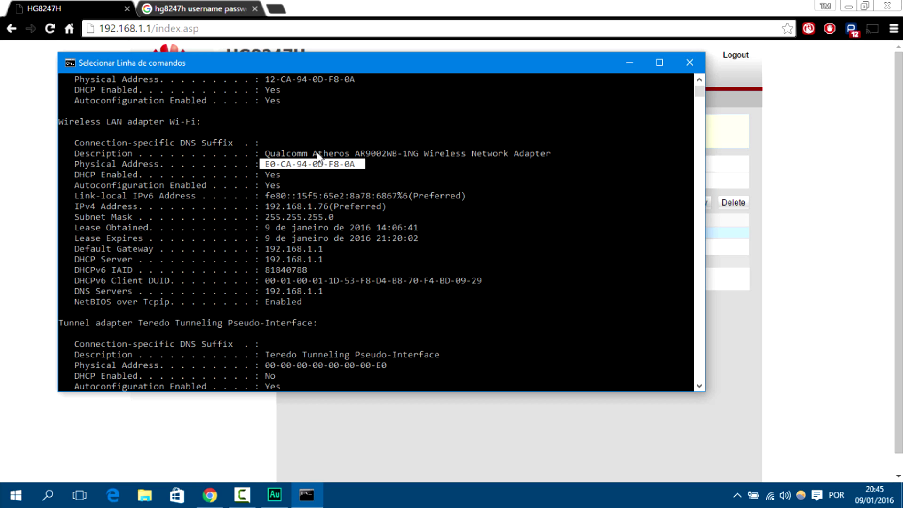
Step: Highlight the Wi-Fi adapter's physical address in Command Prompt, then bring back the router's Chrome page
{"action": "left_click", "coordinate": [352, 164]}
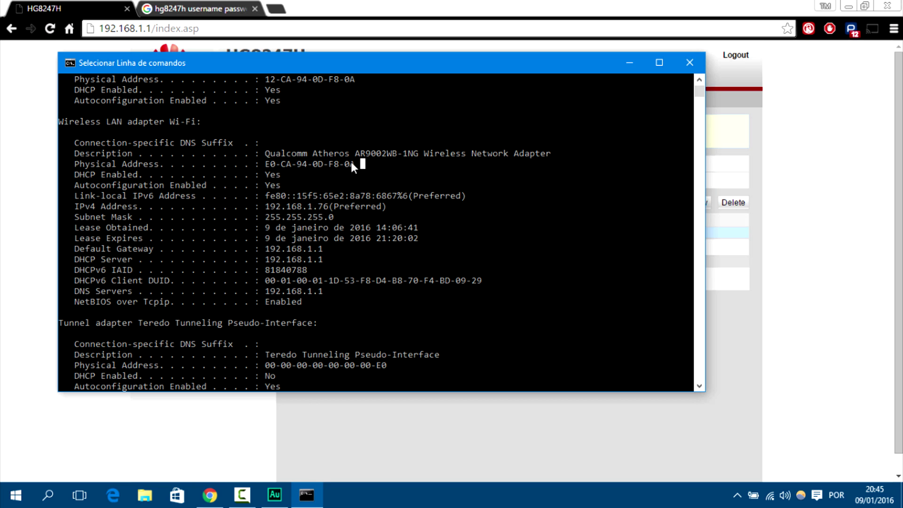
{"action": "left_click_drag", "start_coordinate": [355, 163], "coordinate": [306, 168]}
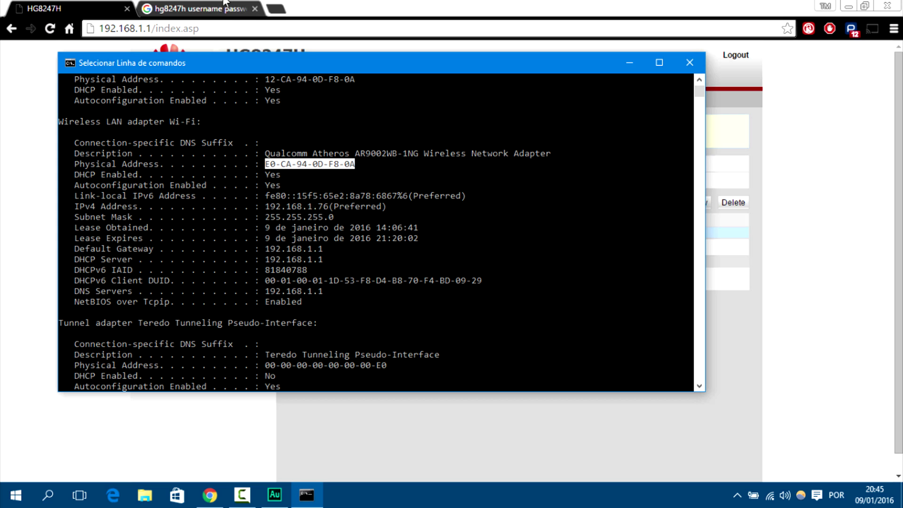
{"action": "left_click", "coordinate": [246, 42]}
{"action": "left_click", "coordinate": [248, 28]}
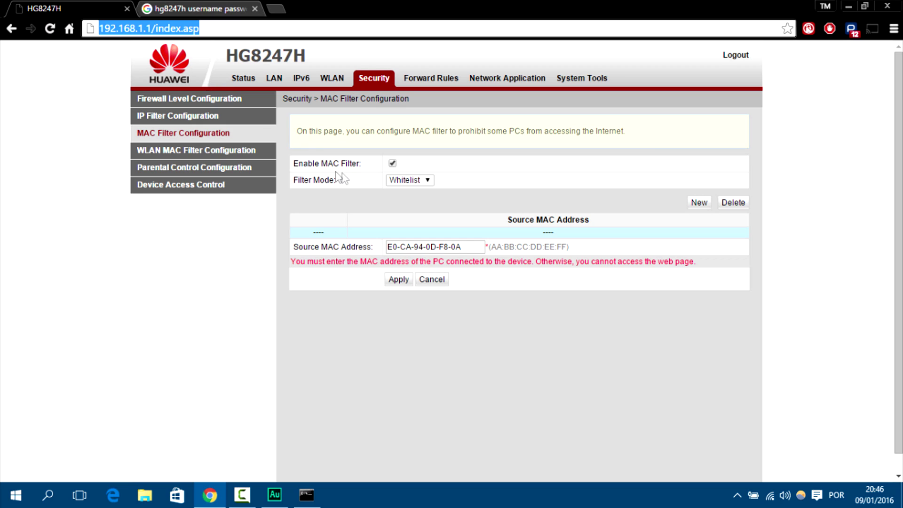
Step: Untick Enable MAC Filter to switch MAC filtering off on the router
{"action": "left_click", "coordinate": [393, 164]}
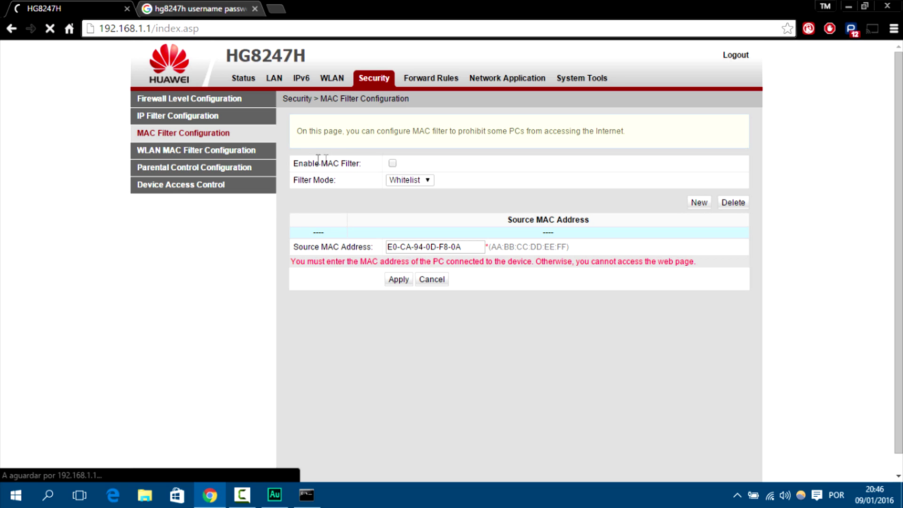